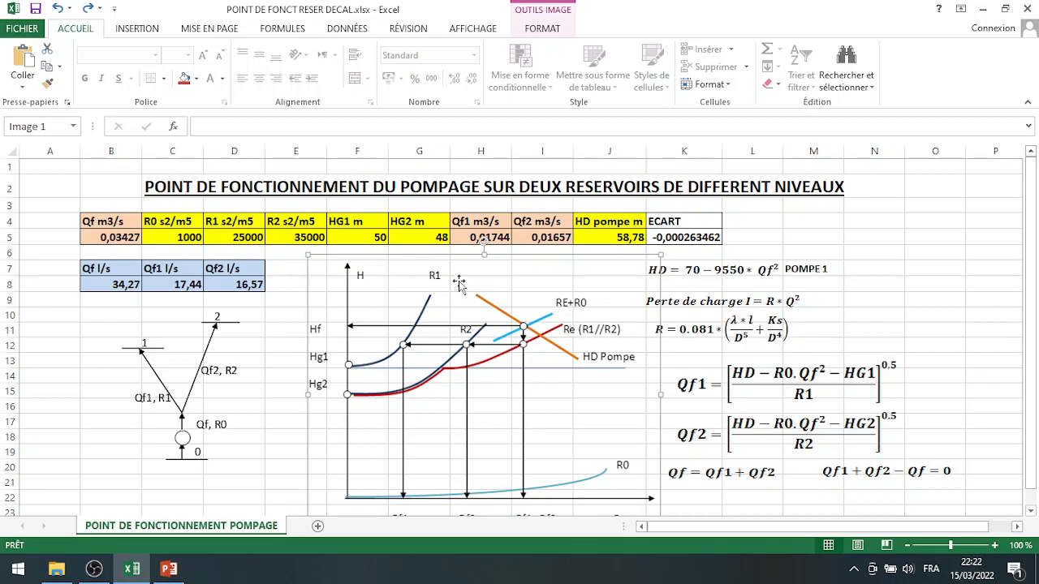
Step: Examine the R0 input, the Qf1 and HD pompe formulas in row 5, and the pump equations beside the diagram
left_click(185, 241)
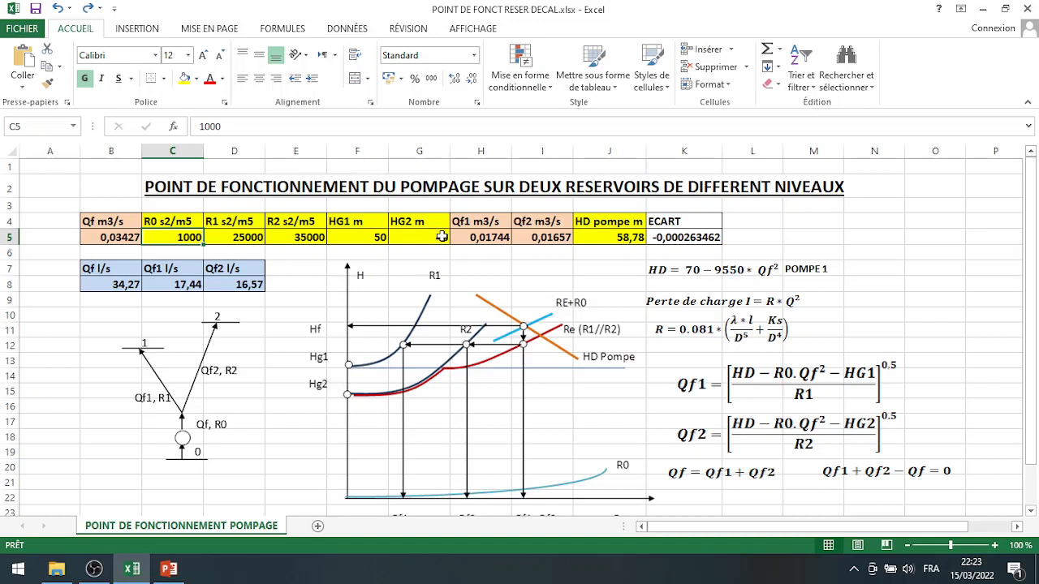
left_click(491, 244)
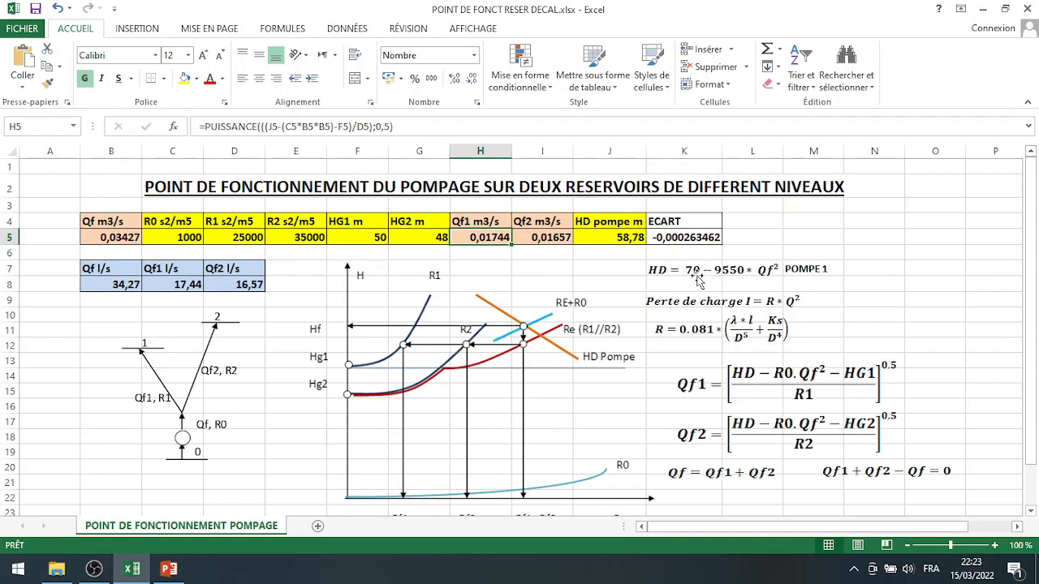
left_click(619, 240)
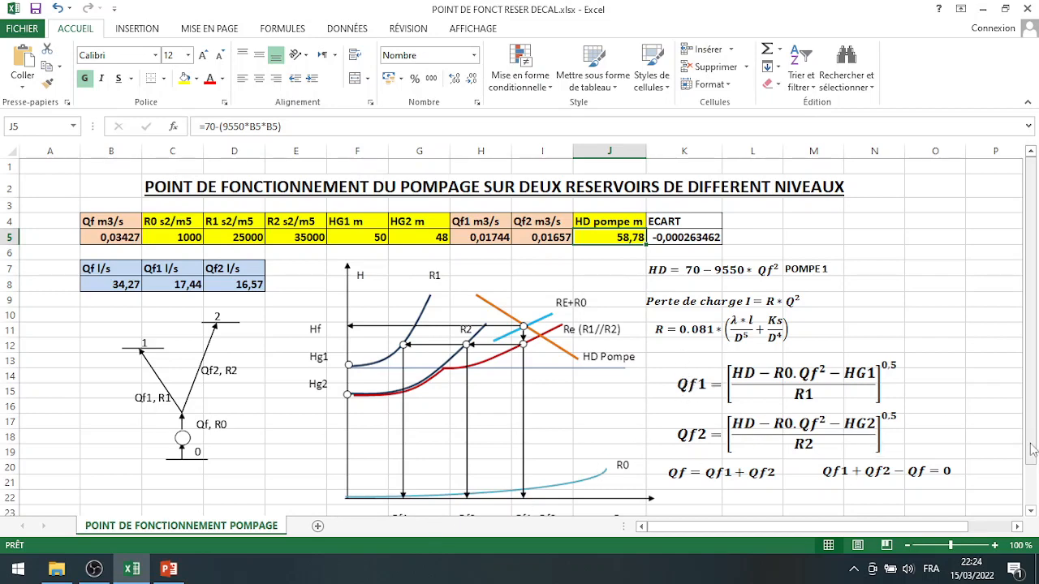
double_click(1032, 513)
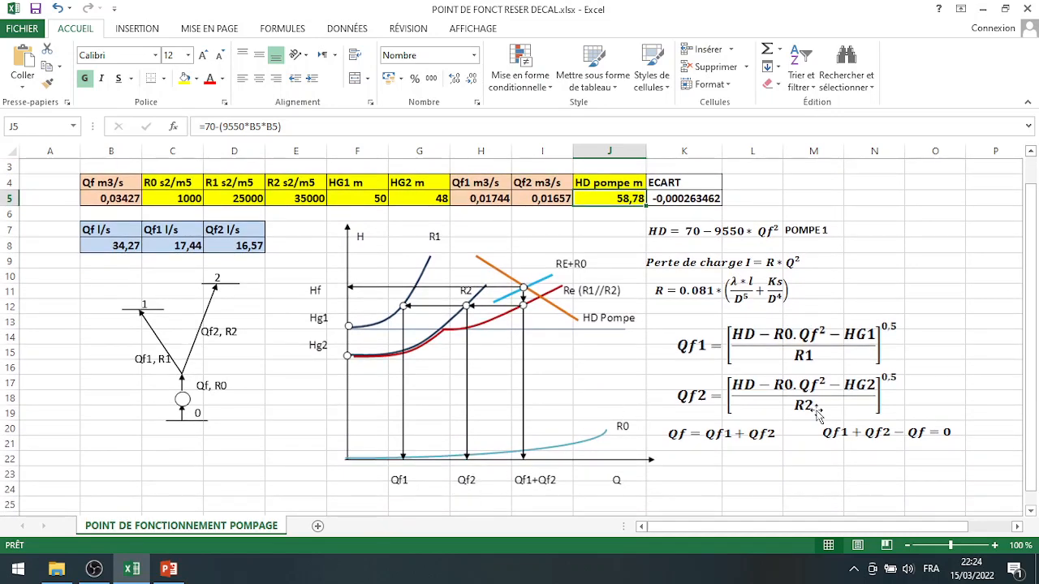
left_click(1031, 152)
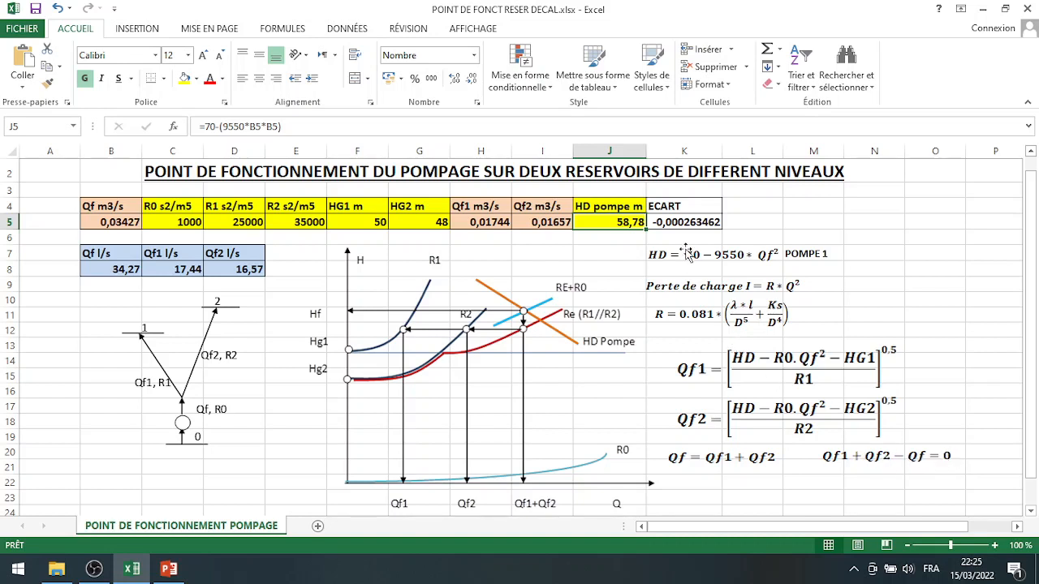
Step: Run a goal seek that brings the ECART cell K5 to 0 by changing the Qf flow in B5, and accept it
left_click(667, 222)
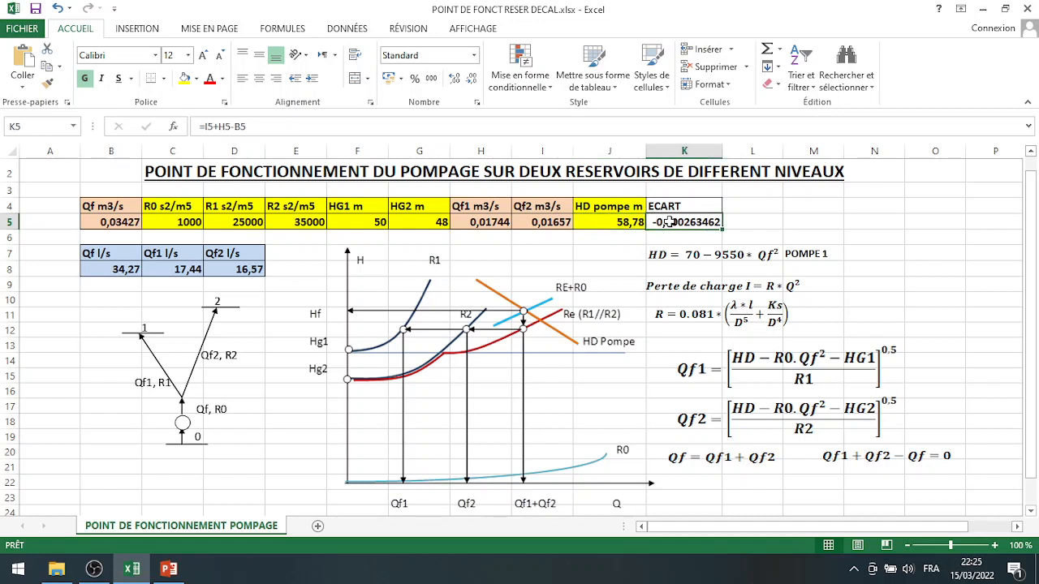
left_click(342, 31)
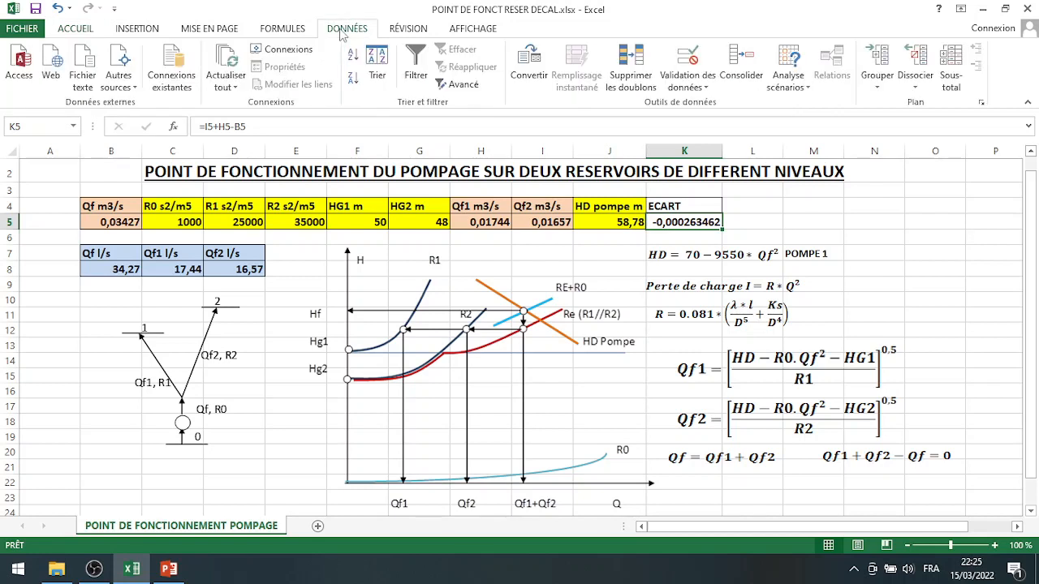
left_click(794, 85)
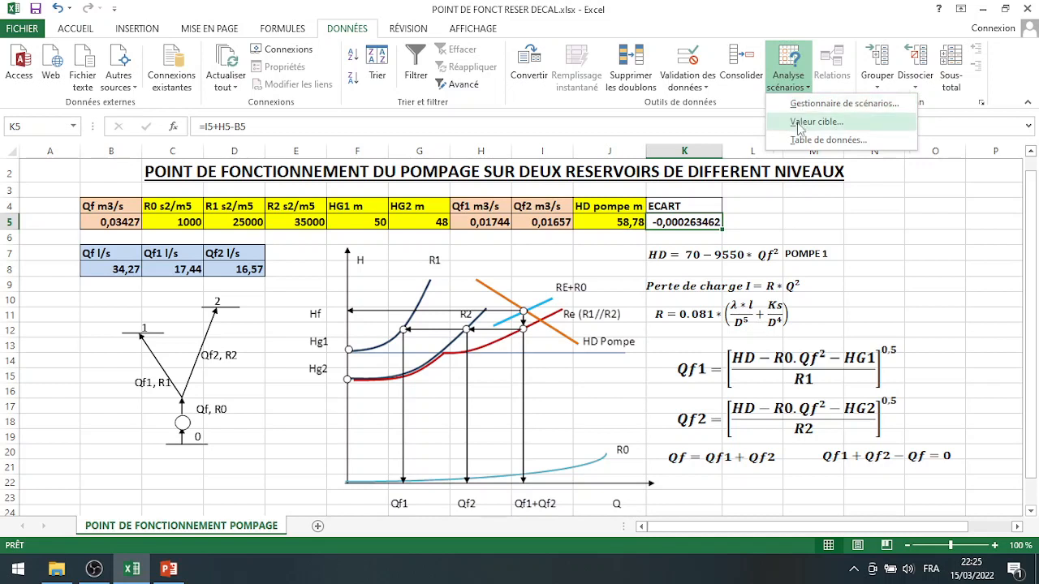
left_click(804, 122)
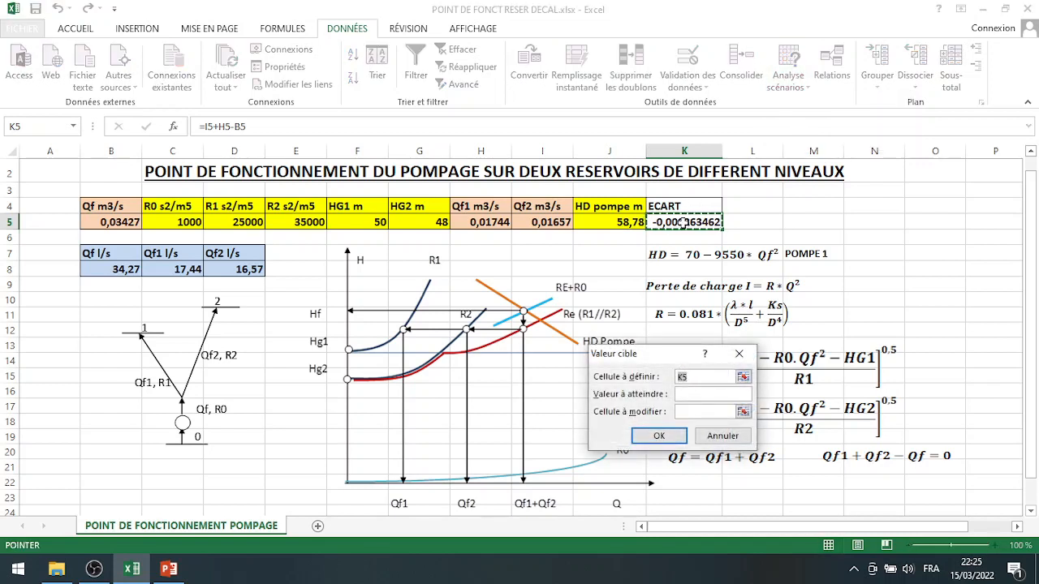
left_click(687, 393)
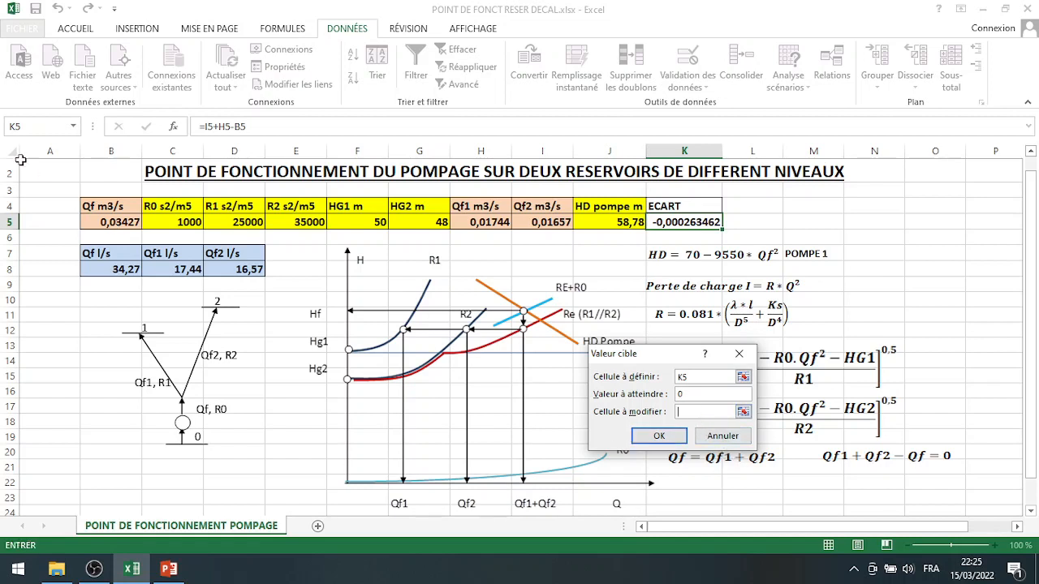
left_click(109, 223)
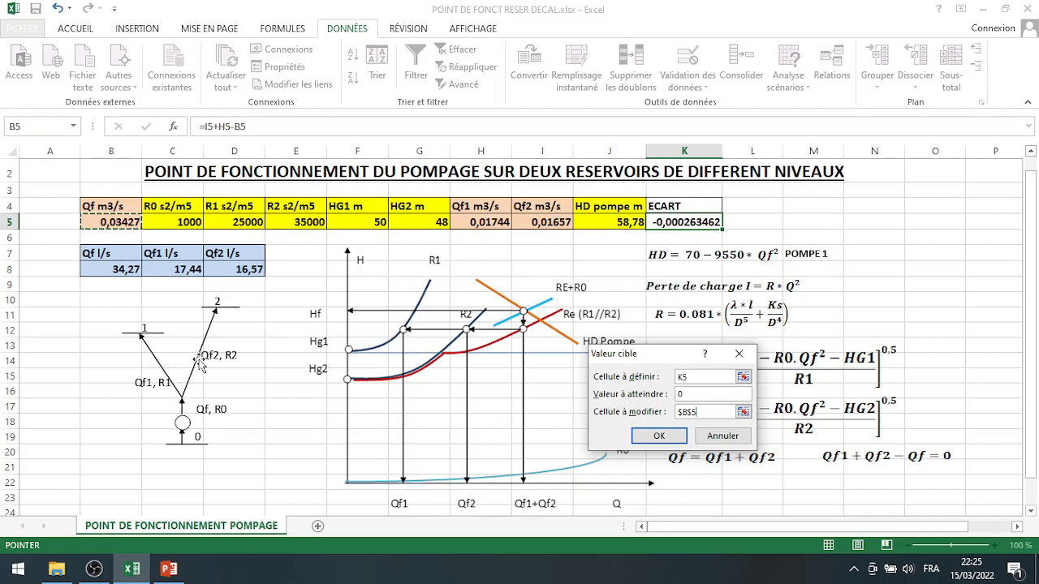
left_click(659, 437)
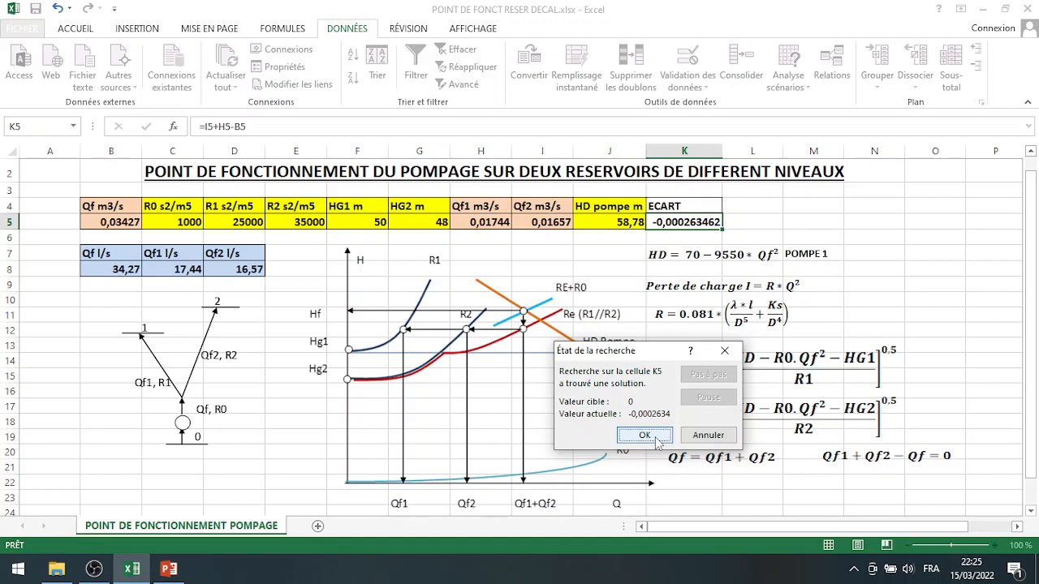
left_click(645, 436)
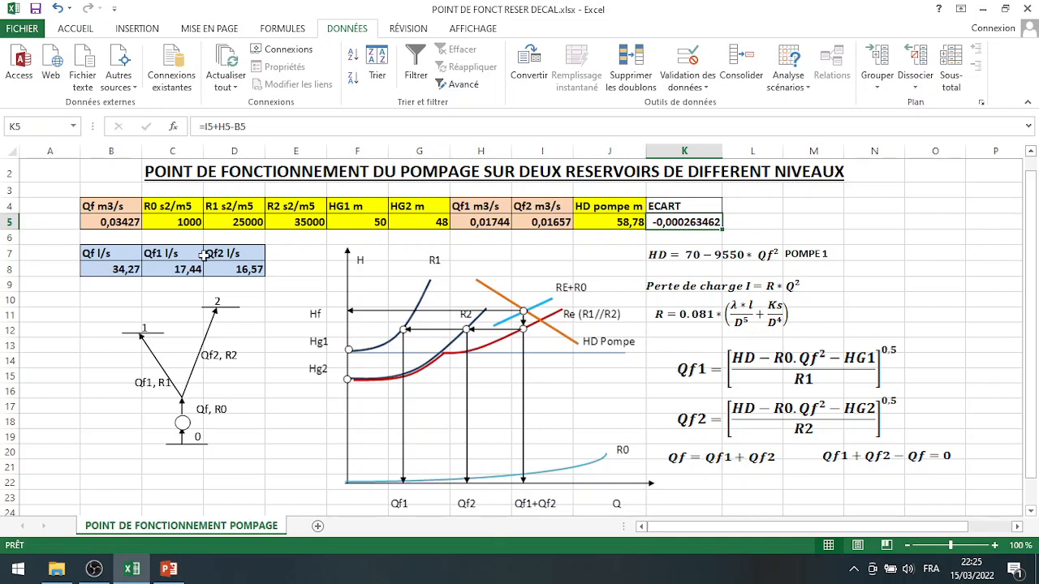
Step: Set the resistance coefficients in row 5 to R0 = 500, R1 = 30000 and R2 = 40000
left_click(189, 224)
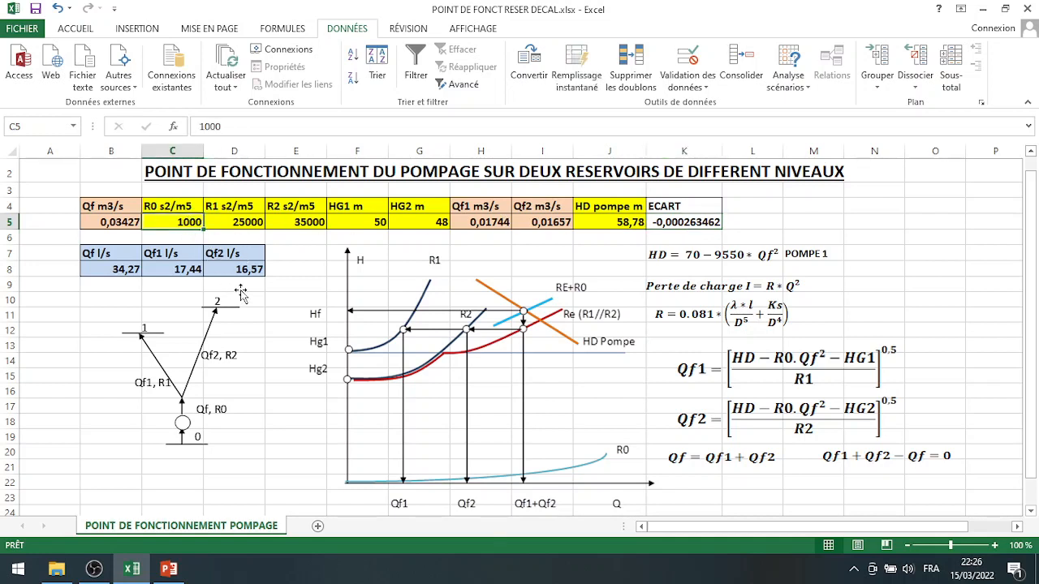
type("500")
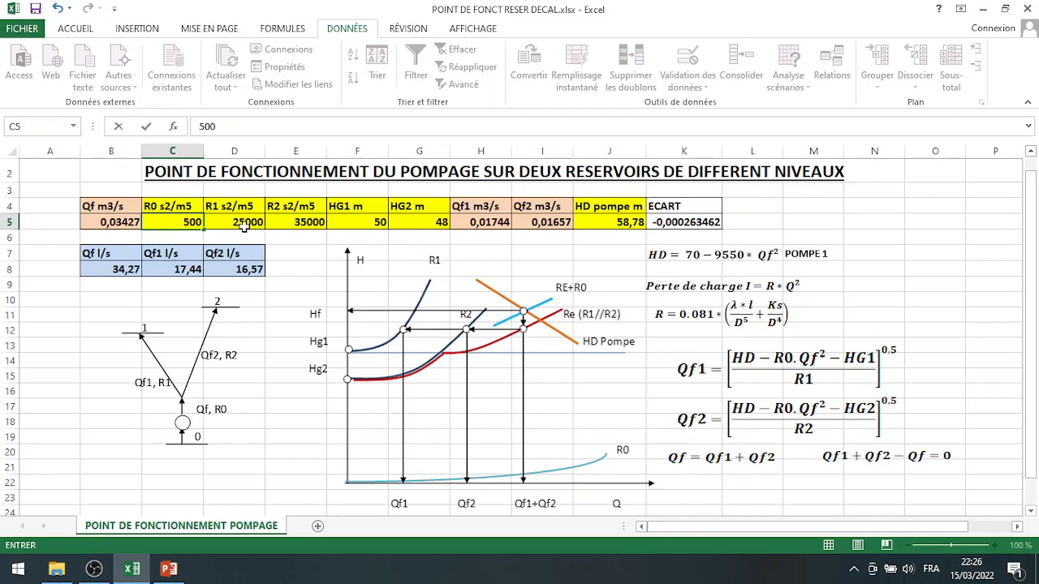
left_click(244, 227)
type("3")
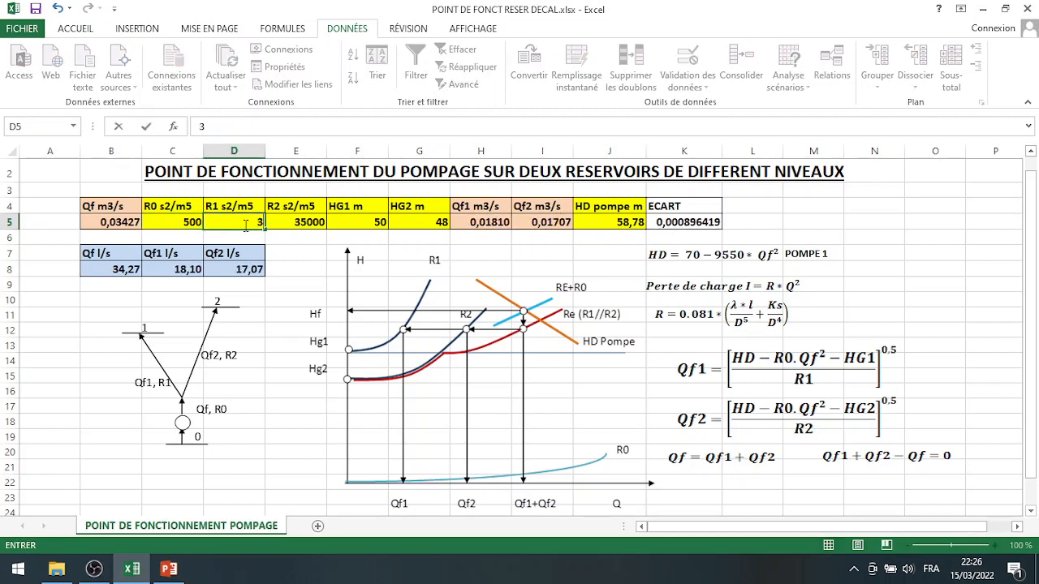
type("0000")
left_click(311, 229)
type("40")
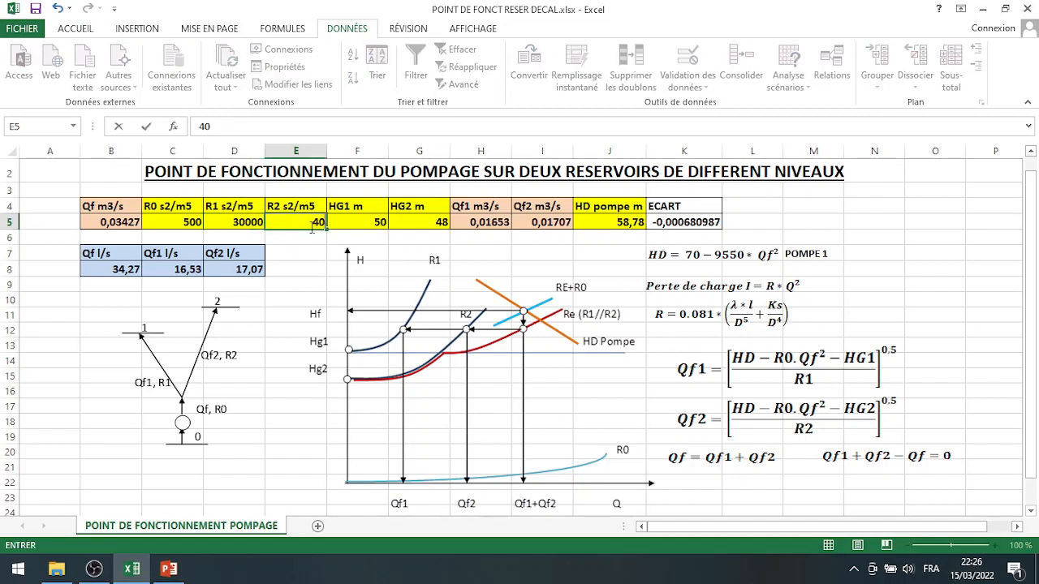
type("000")
Step: Set the geometric heights in row 5 to 52 m for HG1 and 47 m for HG2
left_click(352, 224)
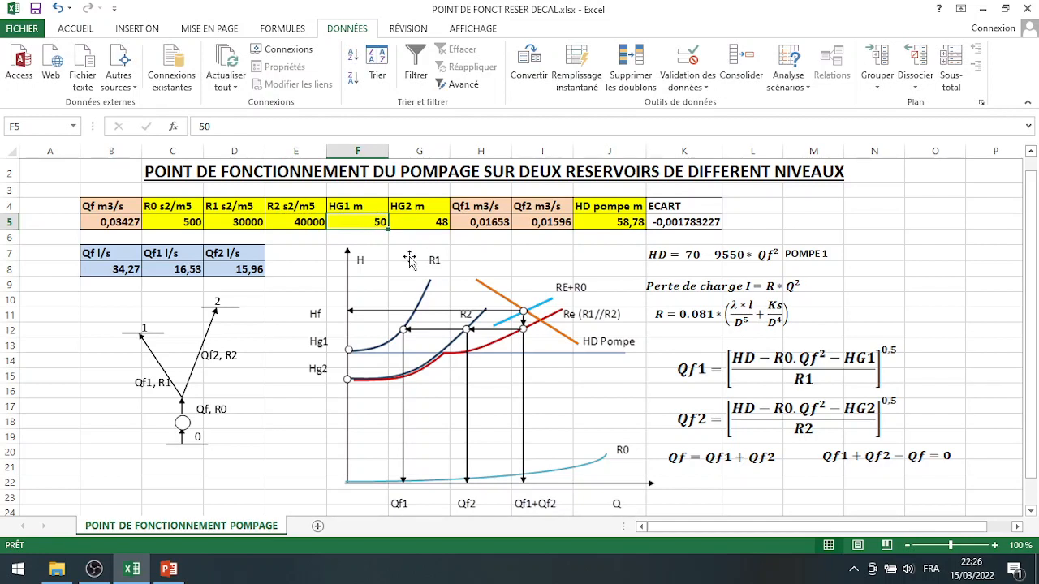
type("52")
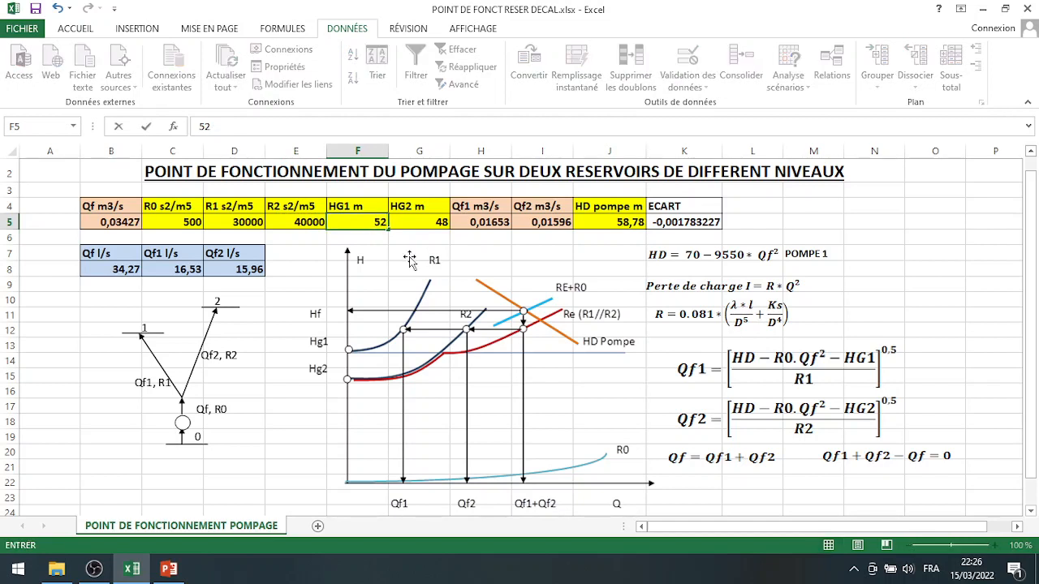
left_click(438, 224)
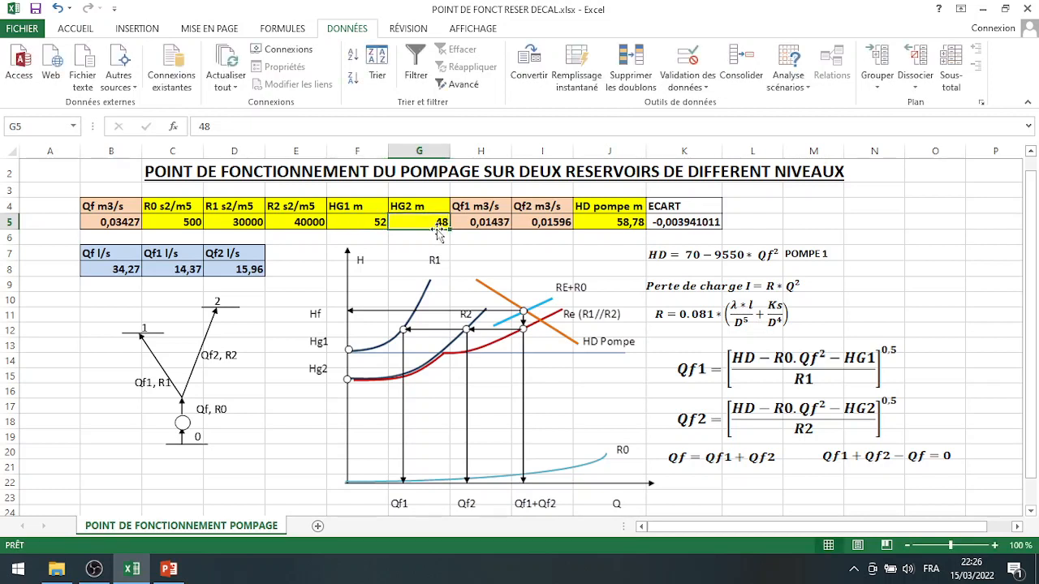
type("47")
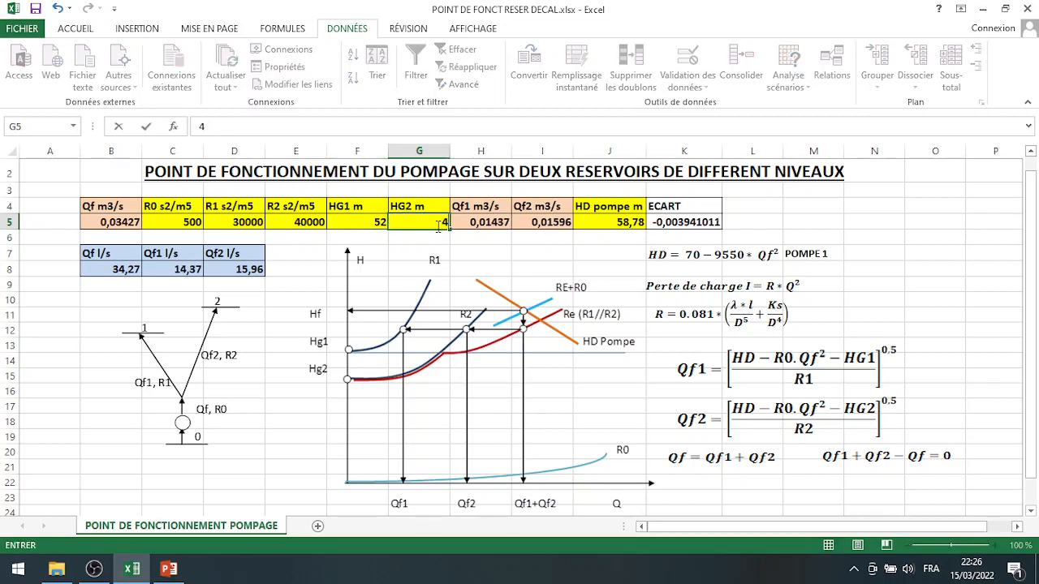
Step: Recalculate the operating point for the new inputs by goal-seeking ECART in K5 to 0 with B5 as the changing cell, keeping the solution
left_click(663, 222)
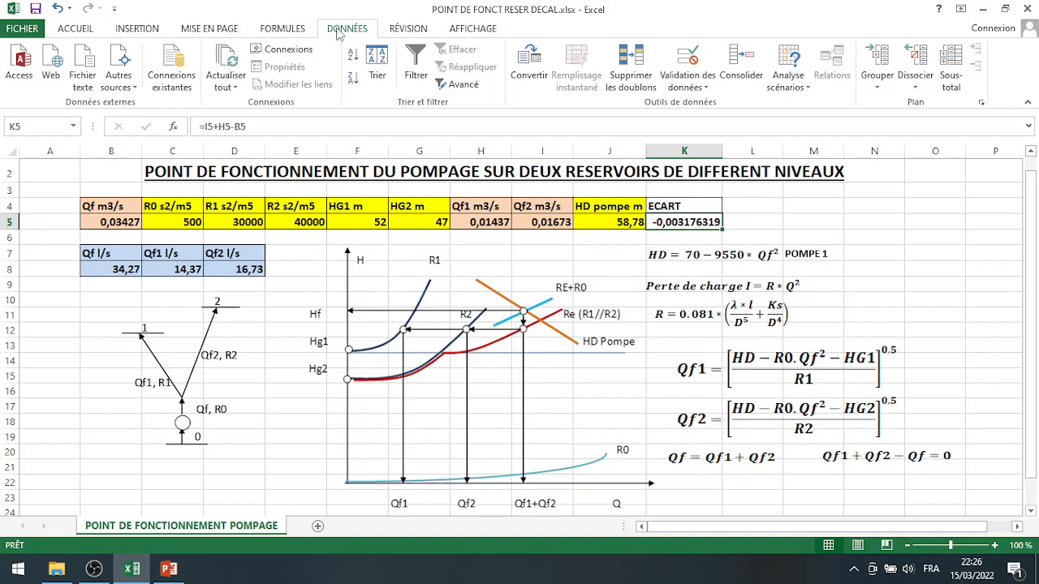
left_click(788, 77)
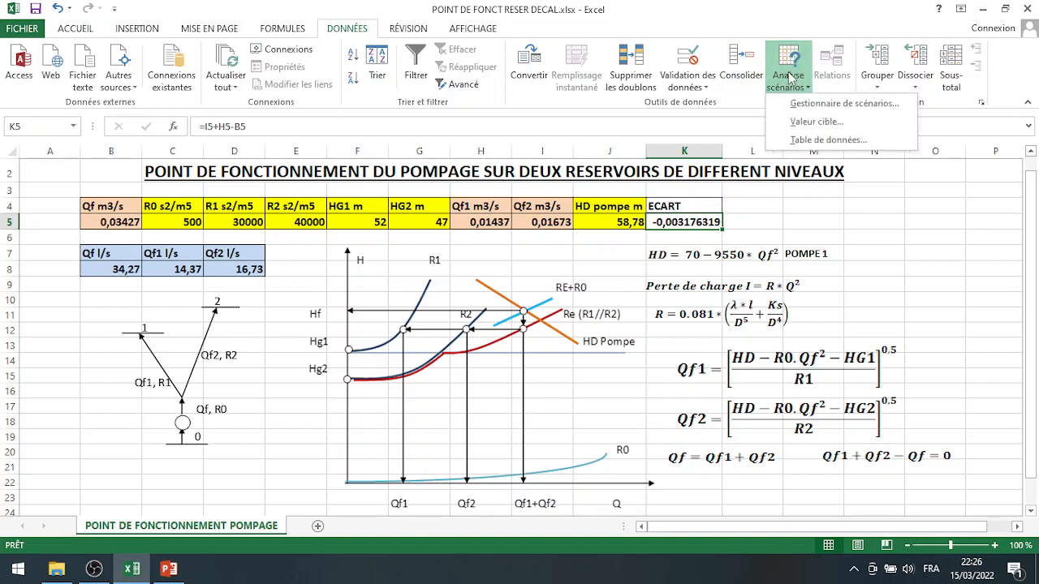
left_click(794, 127)
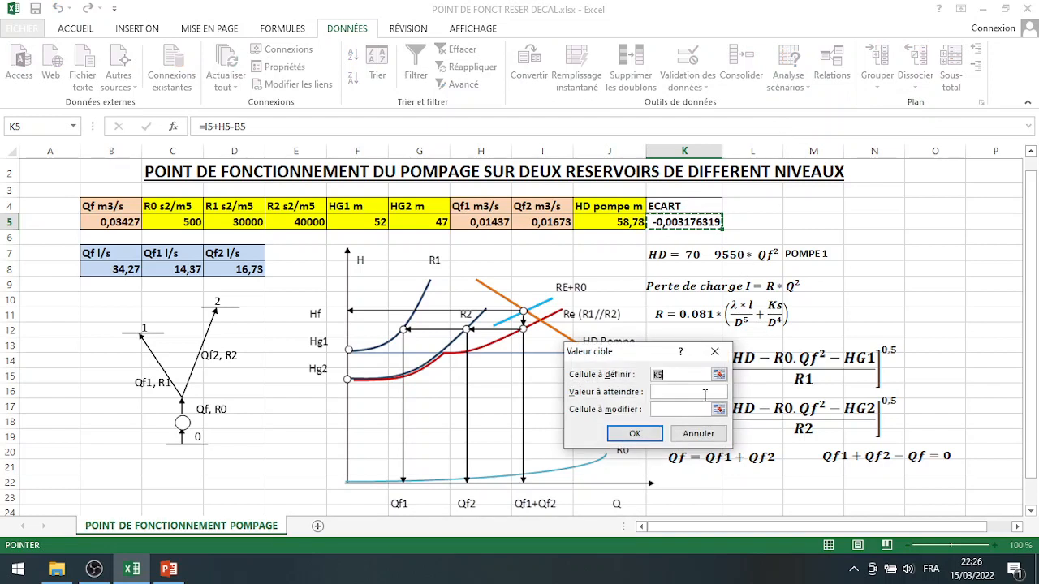
left_click(669, 392)
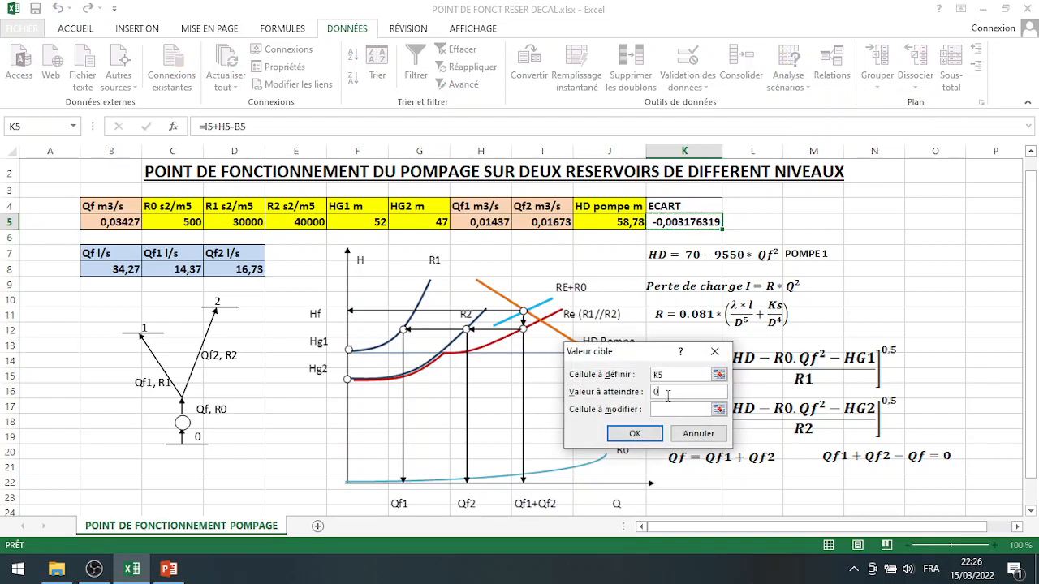
left_click(660, 411)
left_click(109, 221)
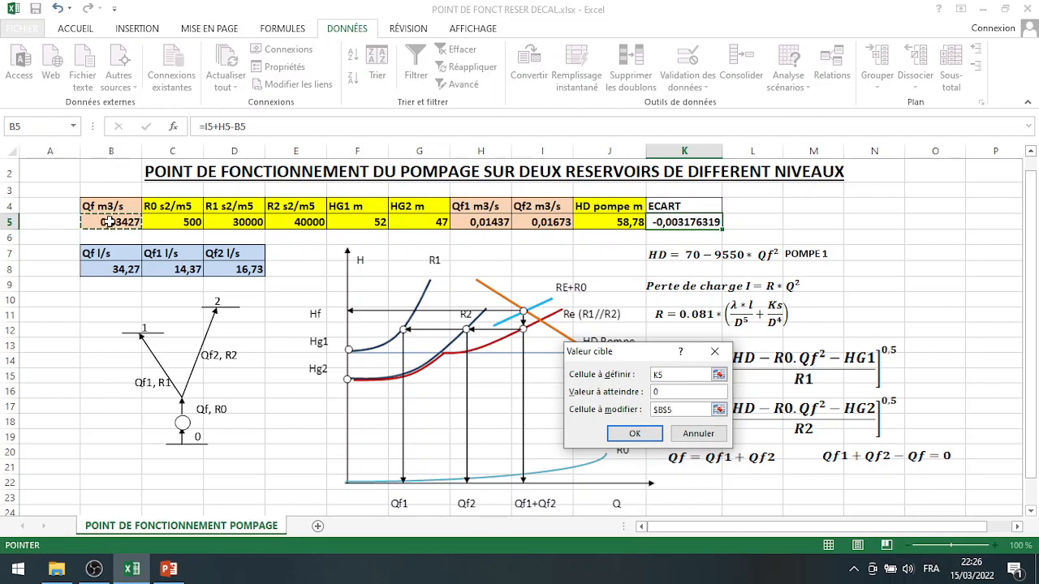
left_click(639, 435)
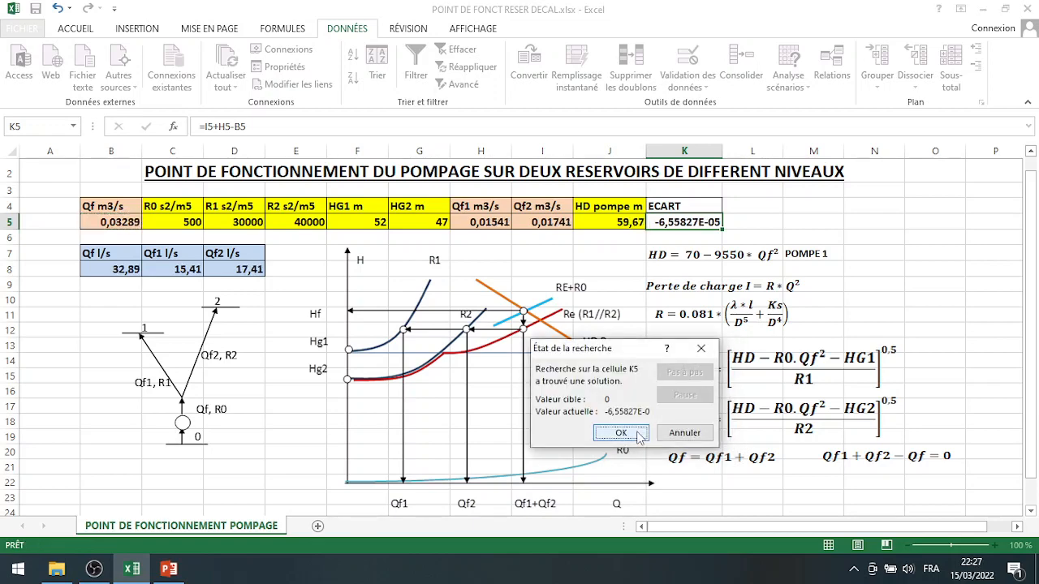
left_click(621, 432)
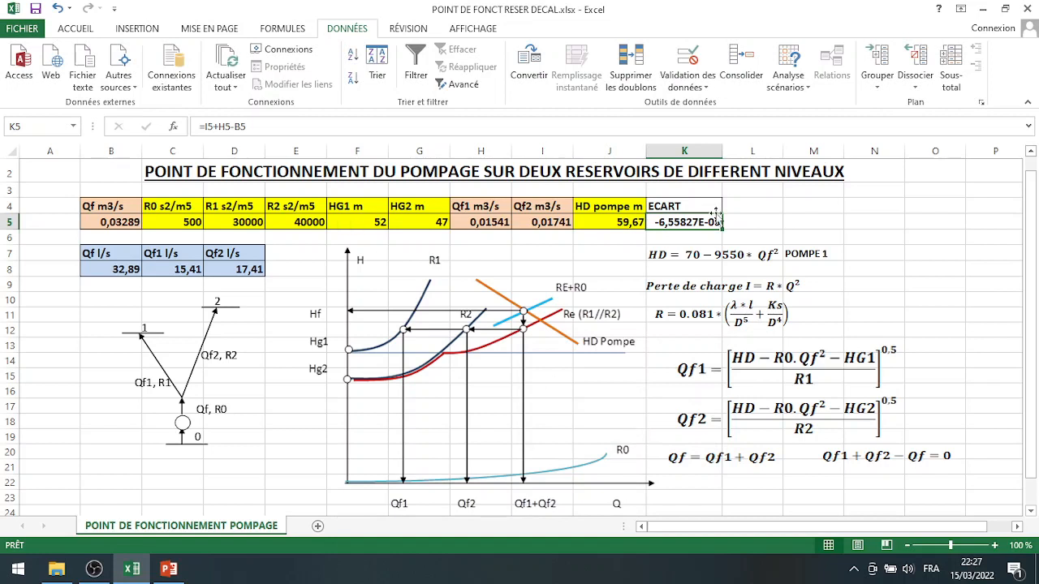